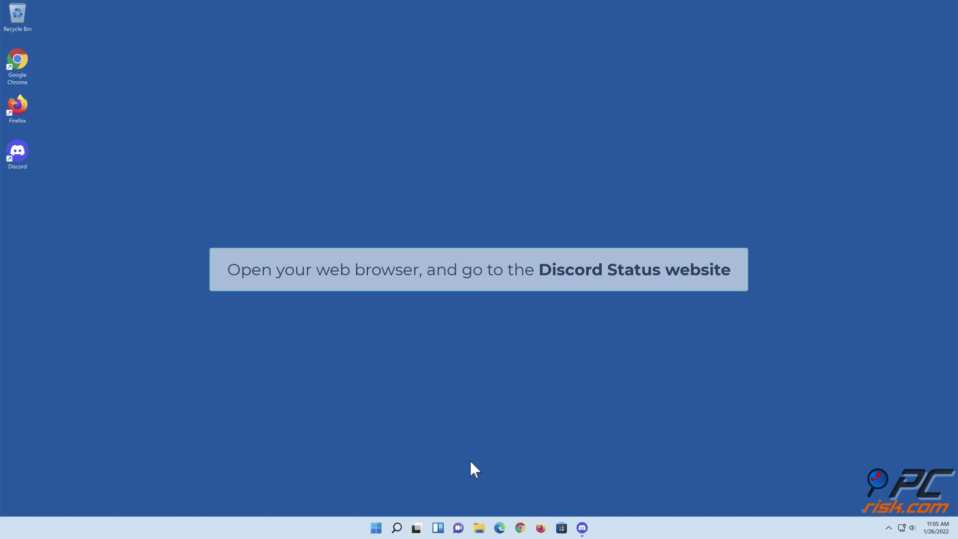
Open discordstatus.com in Microsoft Edge, check the Search section for downtime, and close the browser.
left_click(501, 528)
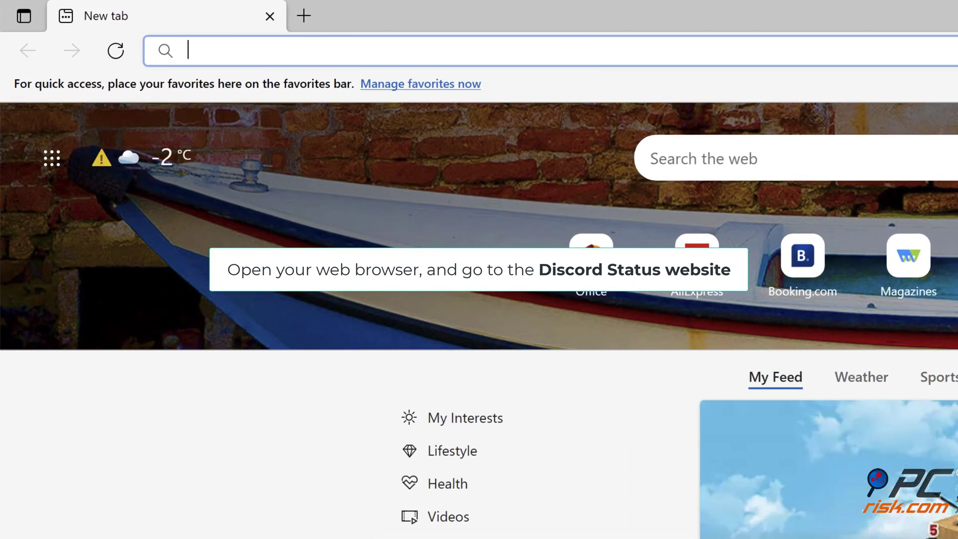
type("https://discordstatus.com/")
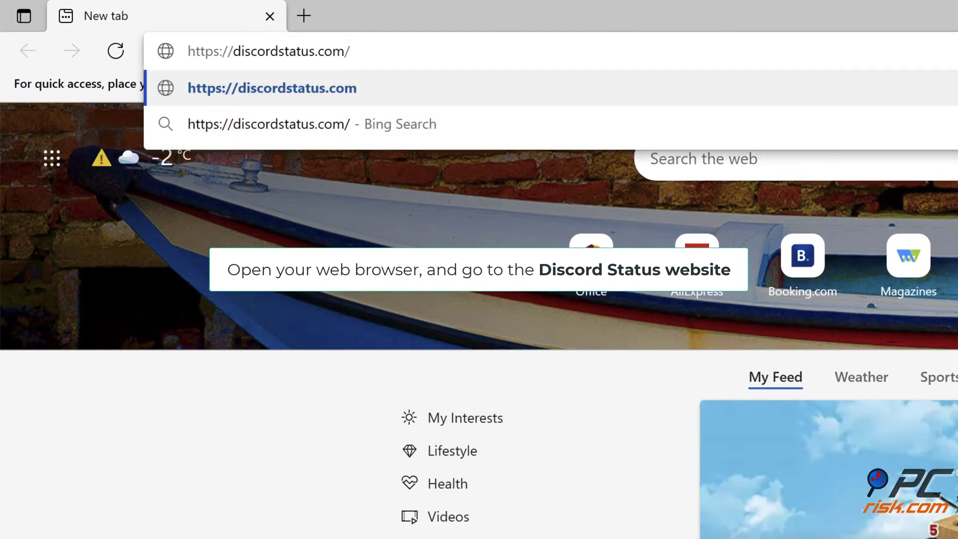
key("Return")
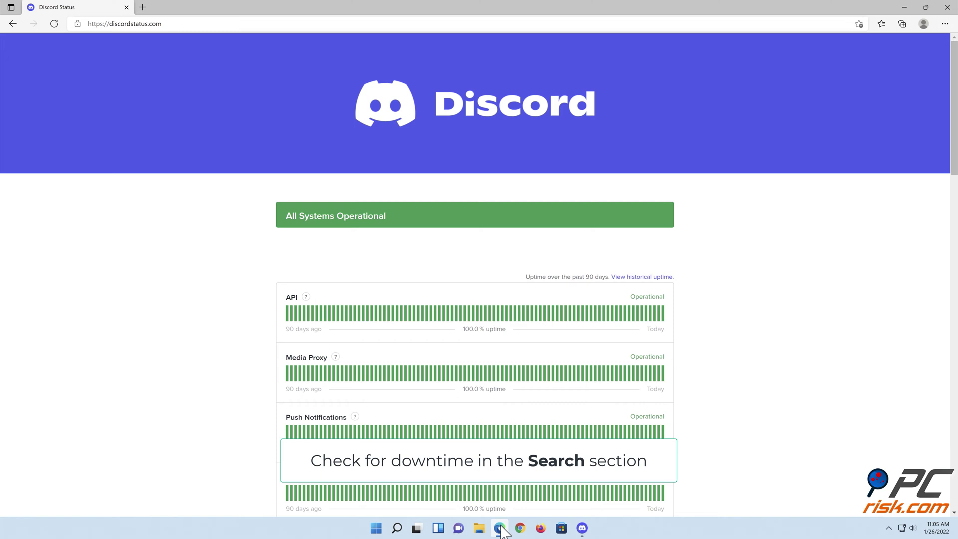
scroll(705, 397, "down", 5)
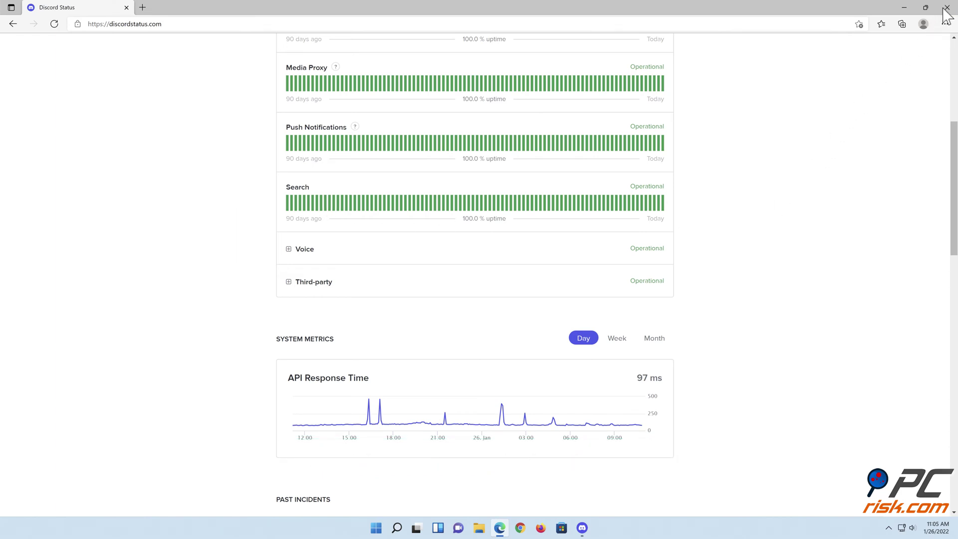
left_click(944, 9)
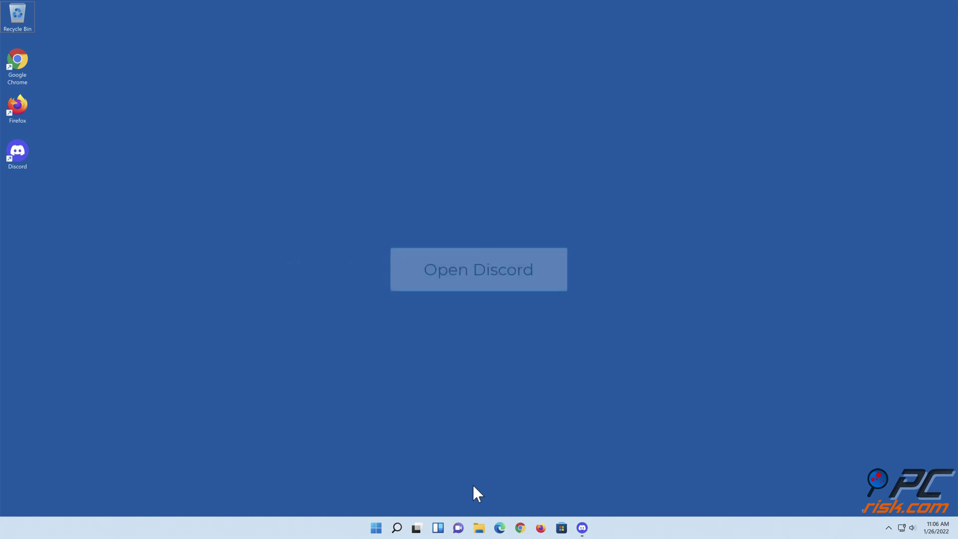
Launch Discord from the desktop, refresh the app, and close its window.
double_click(21, 160)
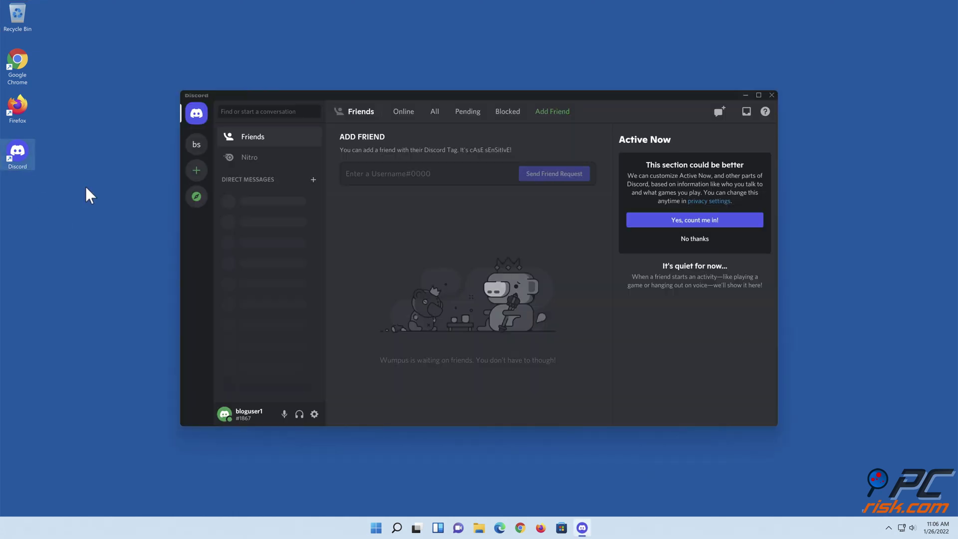
left_click(448, 382)
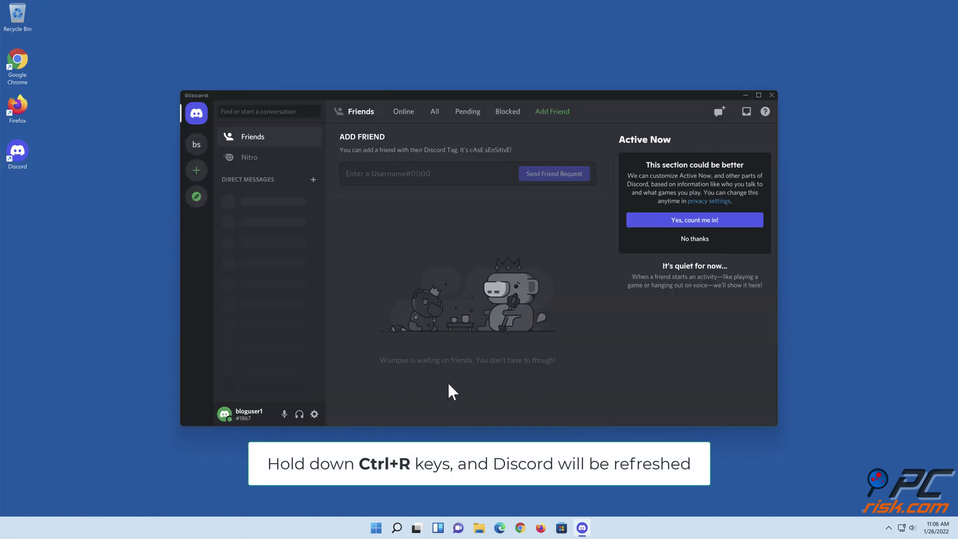
key("ctrl+r")
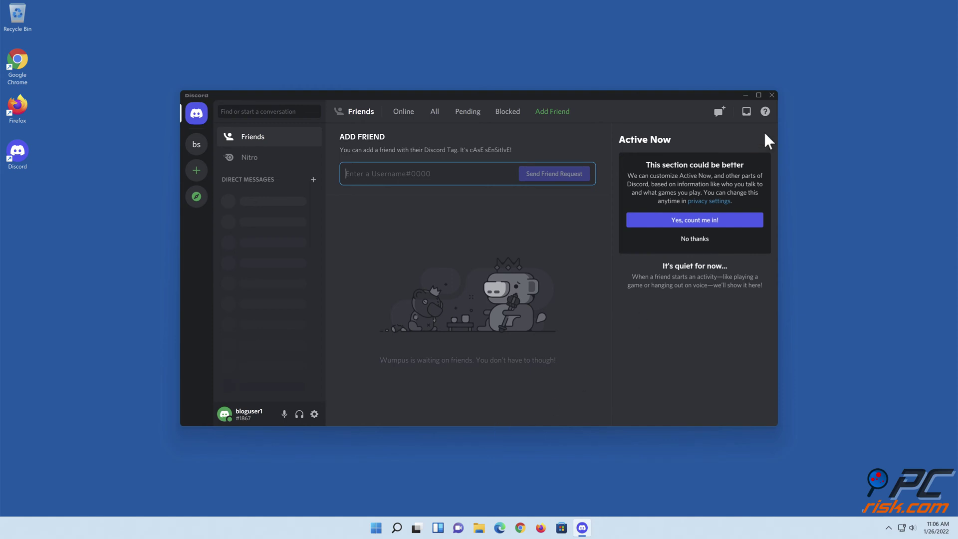
left_click(772, 95)
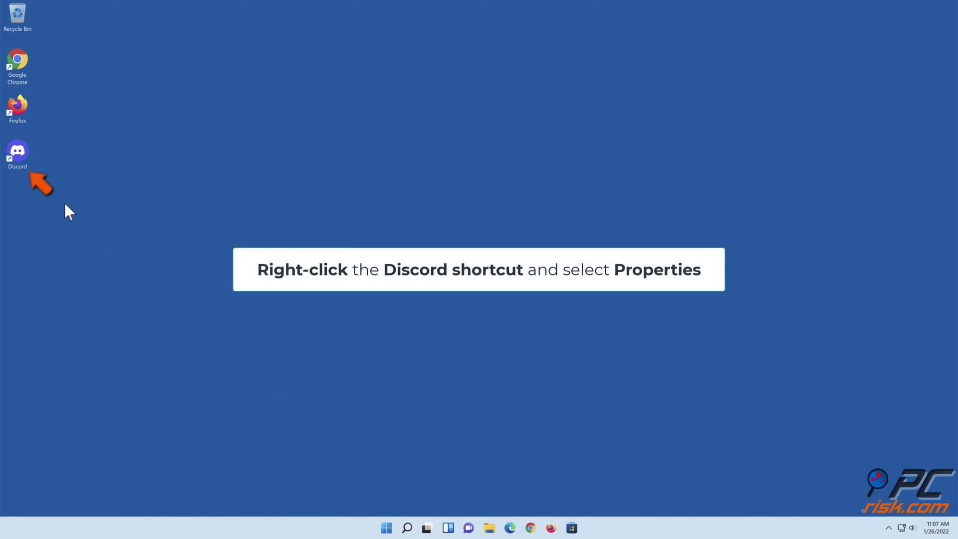
Set the Discord desktop shortcut's compatibility properties to run the program as an administrator.
right_click(22, 166)
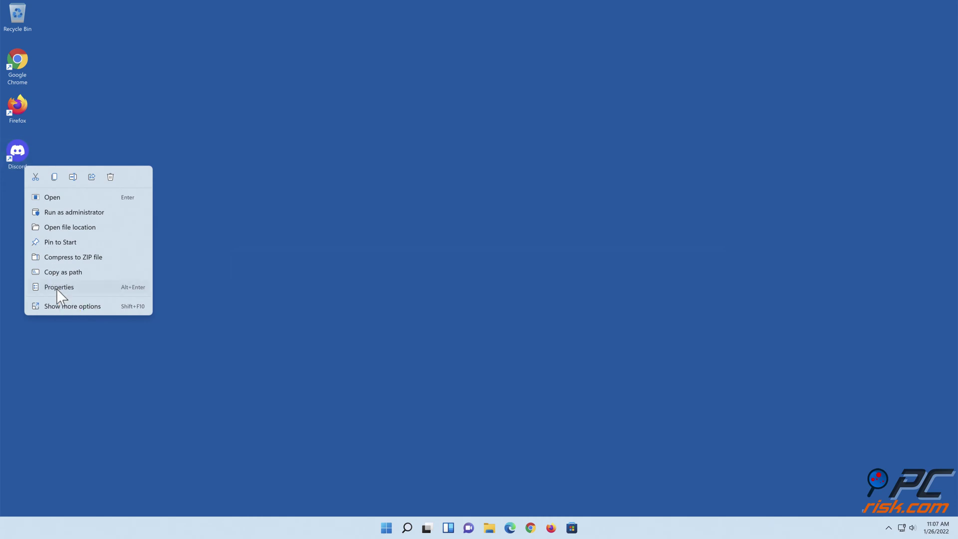
left_click(57, 288)
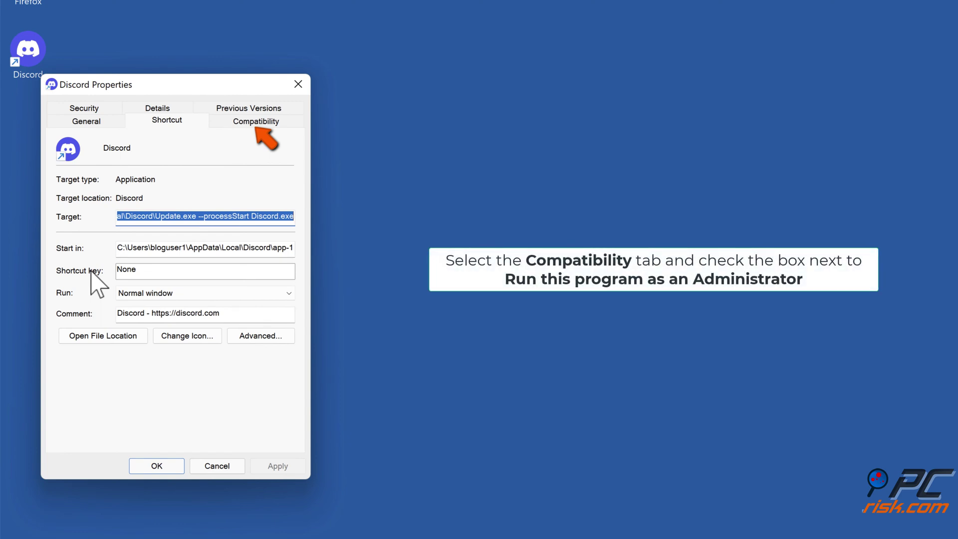
left_click(245, 122)
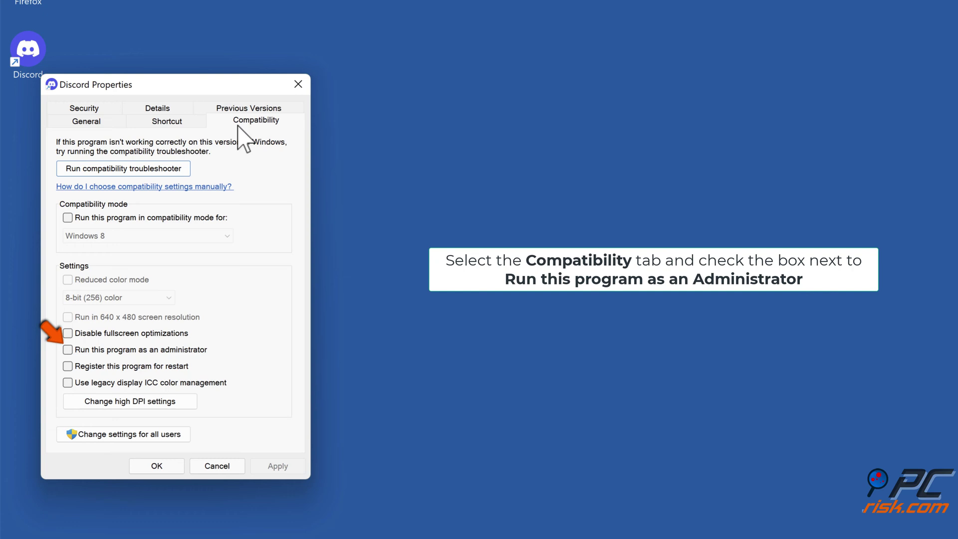
left_click(67, 350)
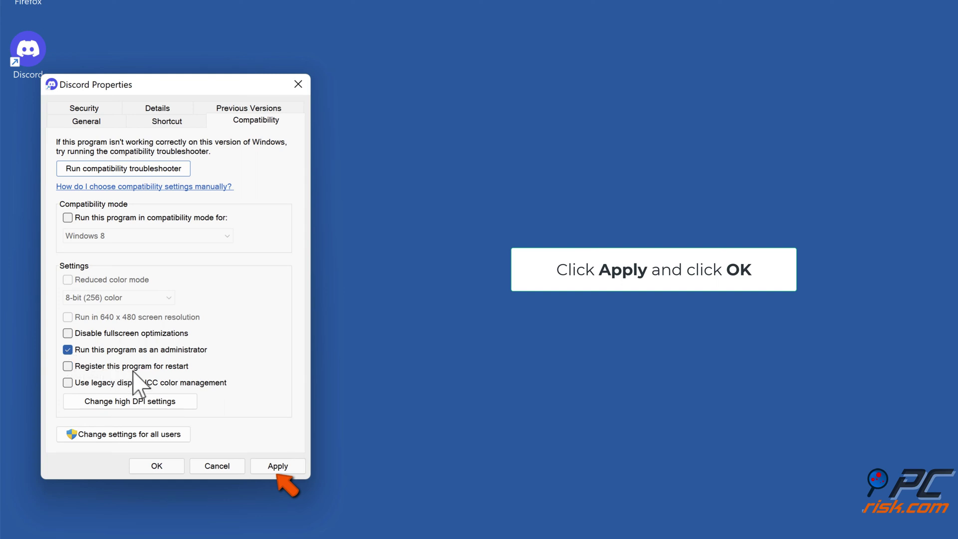
left_click(278, 471)
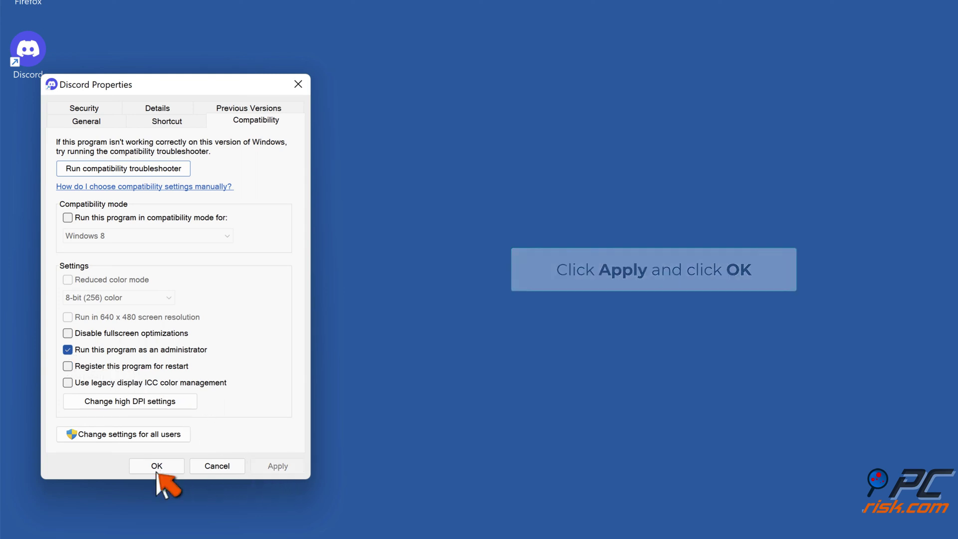
left_click(156, 470)
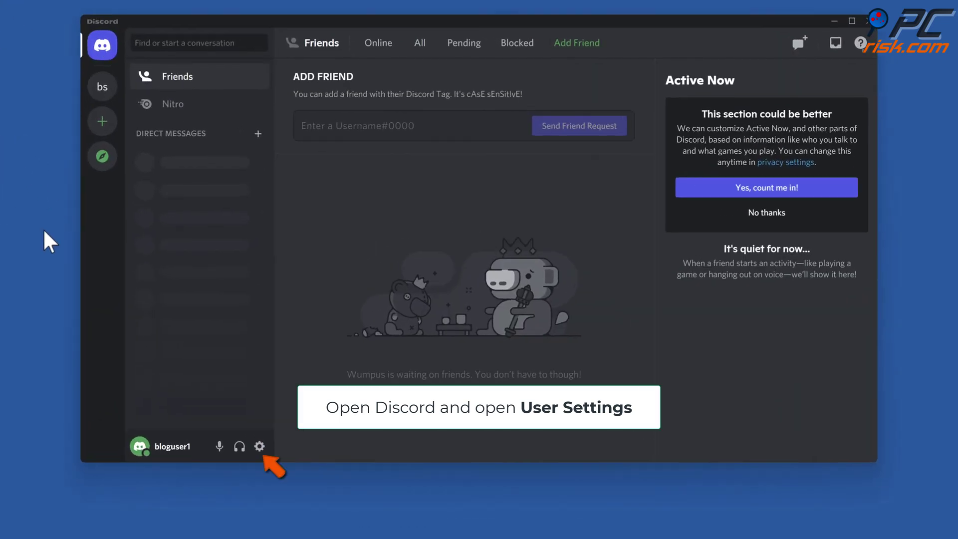
Disable Streamer Mode in Discord's user settings and return to the Friends page.
left_click(259, 447)
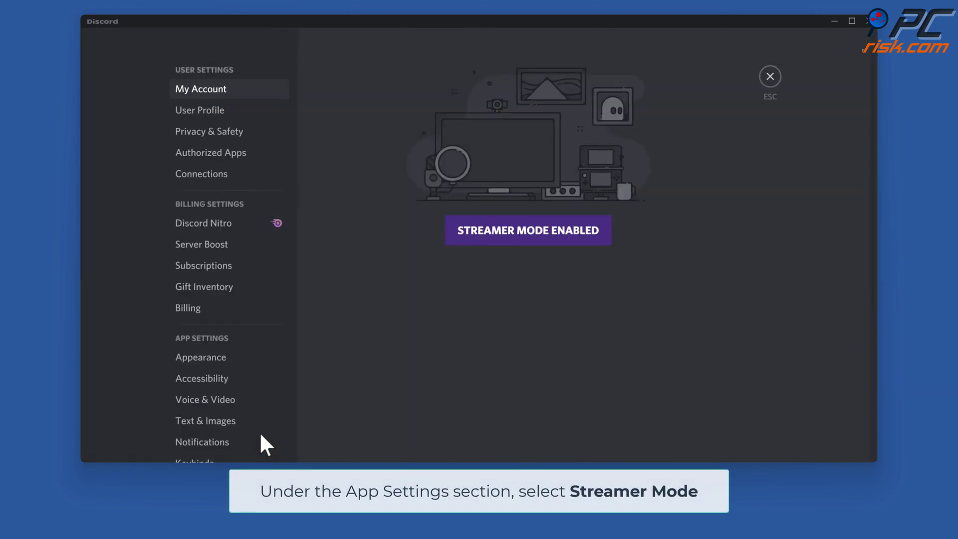
scroll(262, 345, "down", 2)
scroll(262, 346, "down", 3)
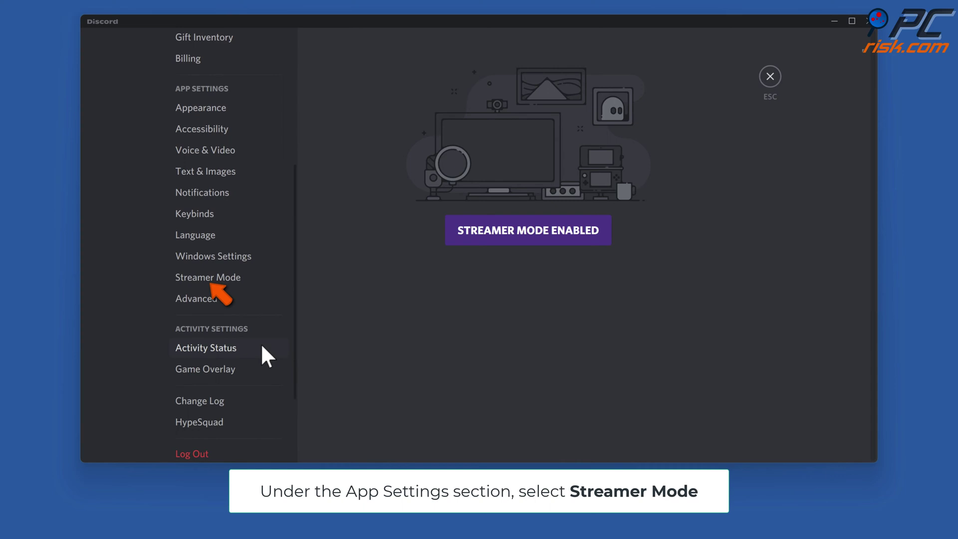
left_click(209, 281)
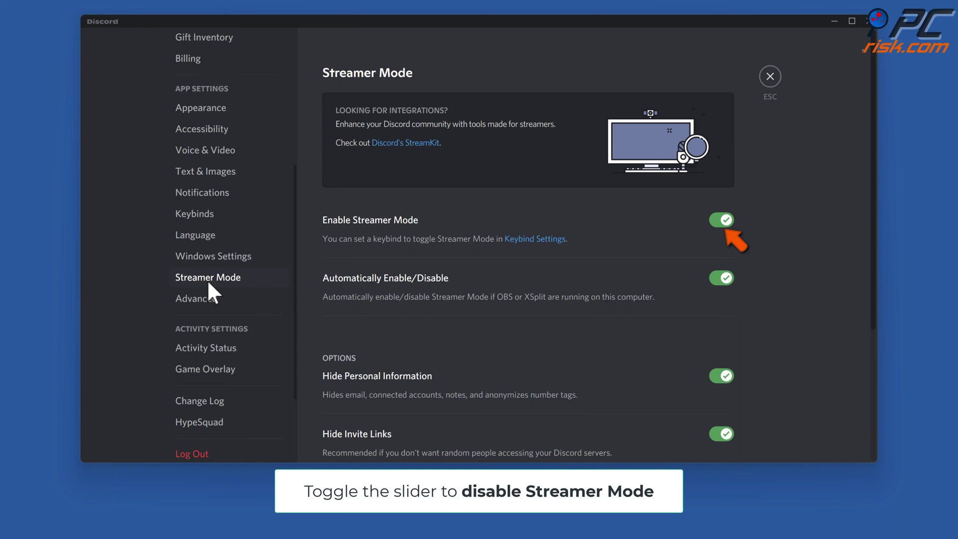
left_click(723, 223)
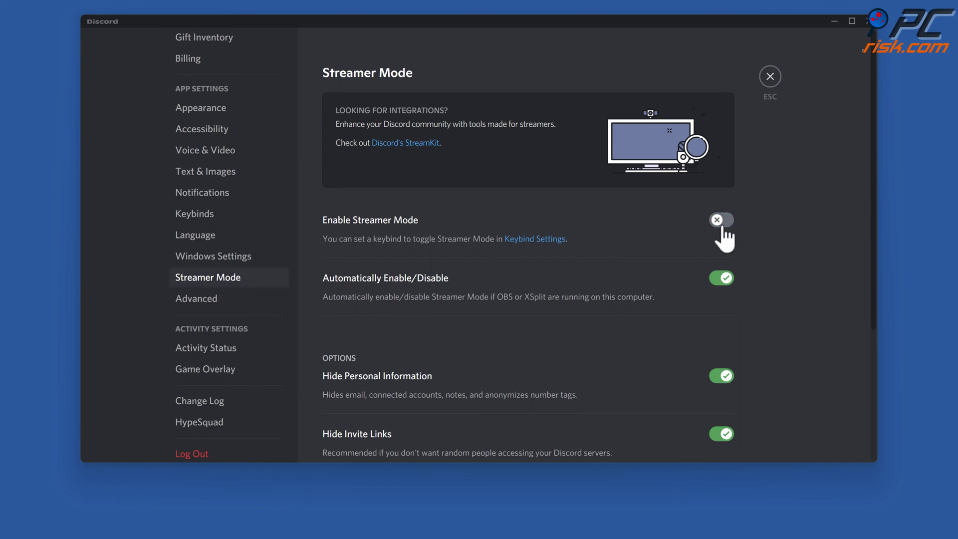
left_click(770, 77)
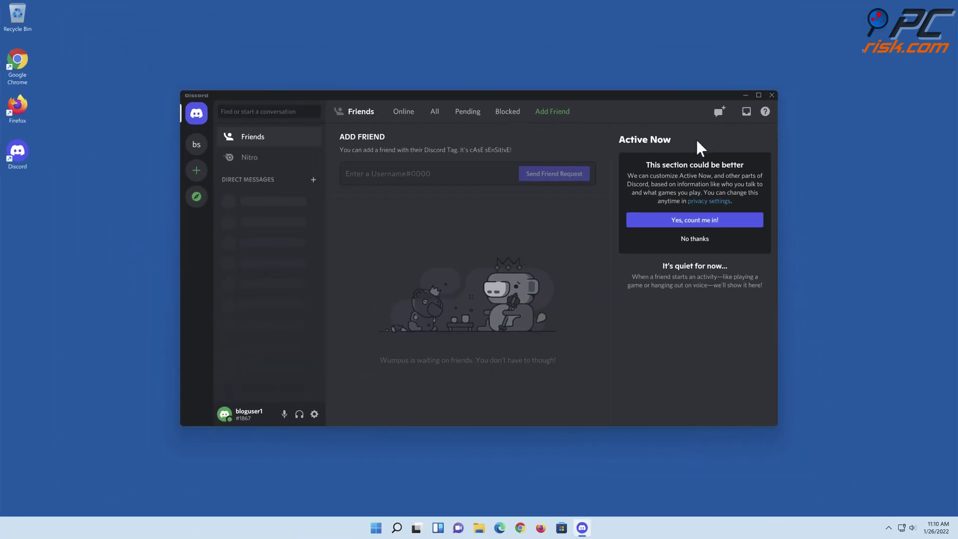
Quit Discord completely, including its background process, and relaunch it to check the search function.
left_click(770, 95)
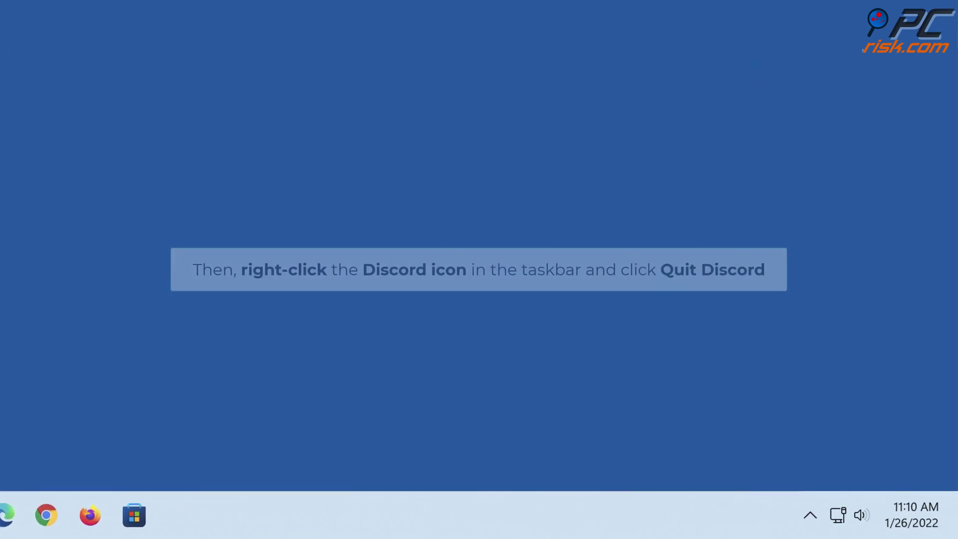
left_click(809, 514)
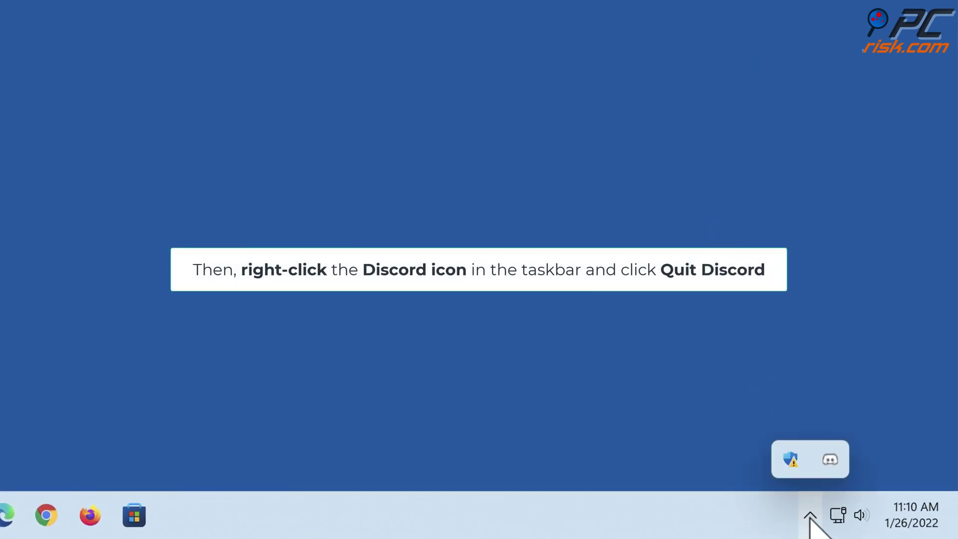
right_click(831, 465)
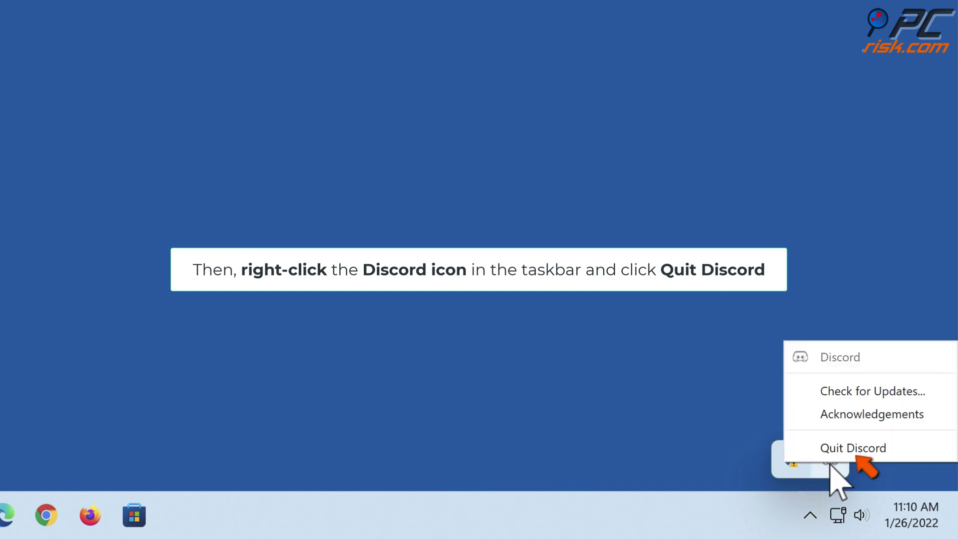
left_click(848, 448)
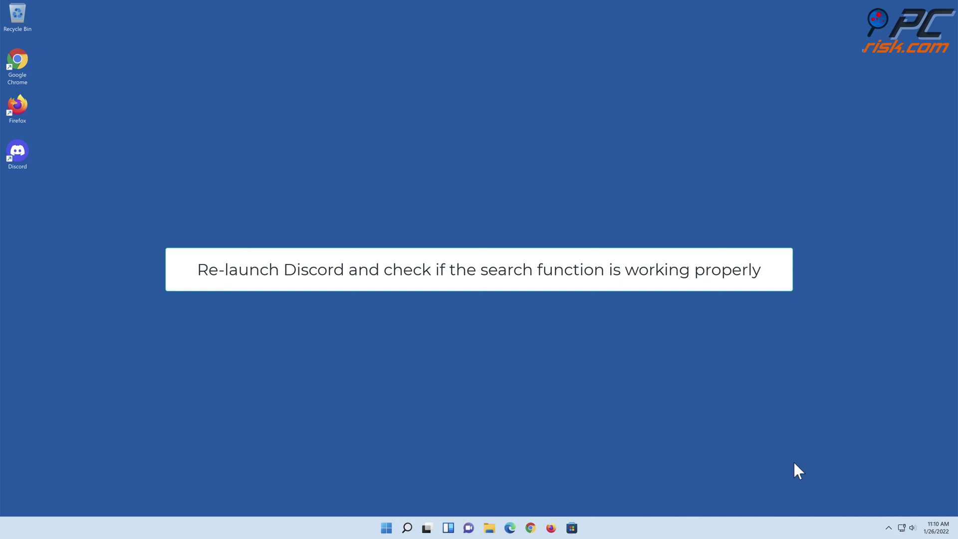
double_click(13, 160)
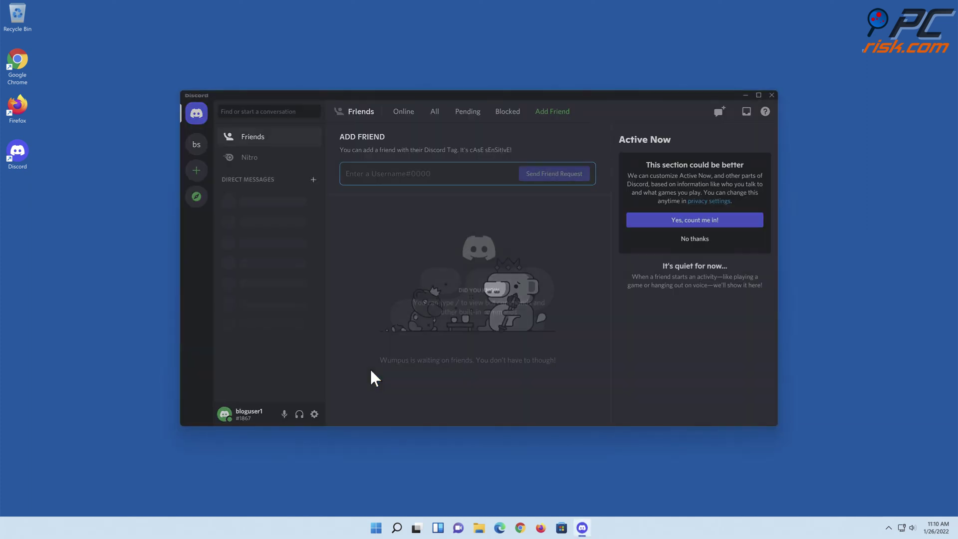
left_click(771, 95)
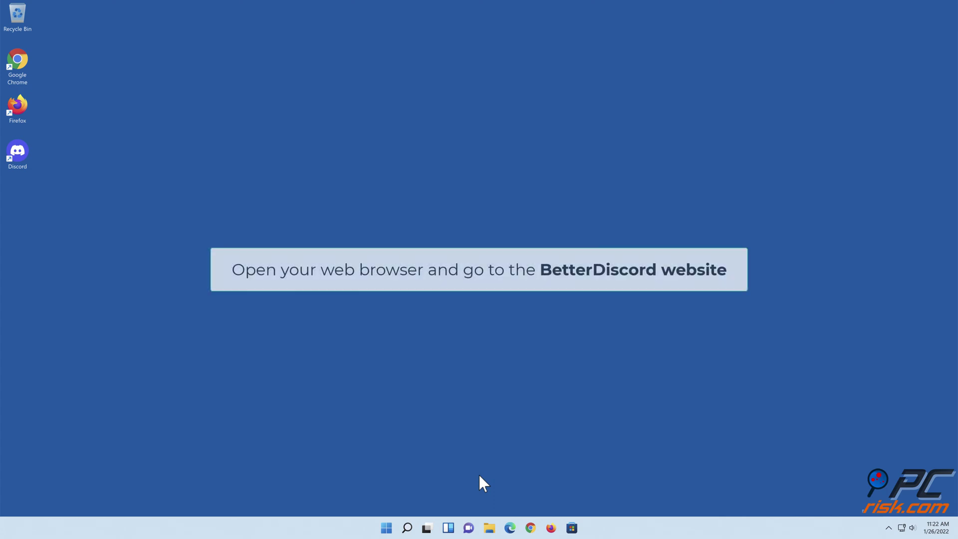
Go to betterdiscord.app in Microsoft Edge and download the BetterDiscord v1.4.0 installer.
left_click(510, 528)
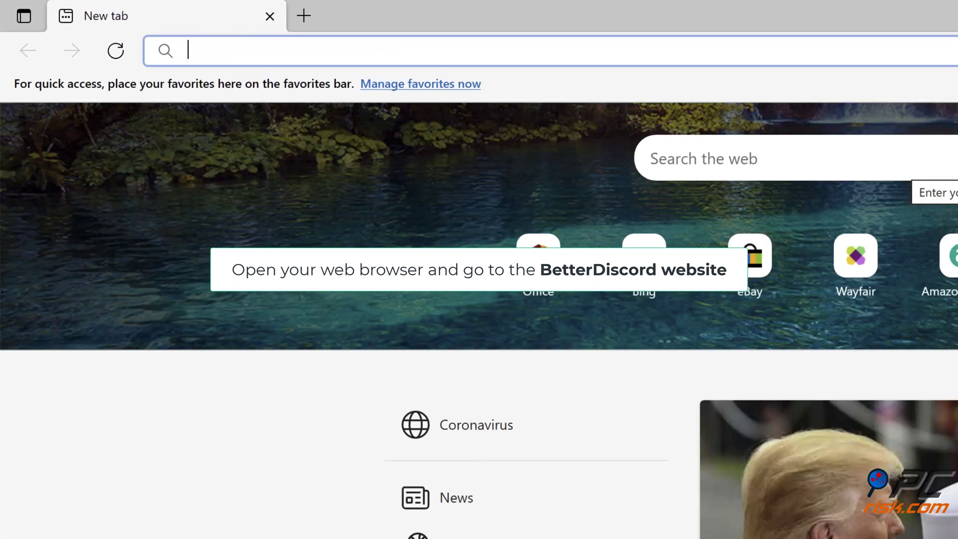
type("https://betterdiscord.app/")
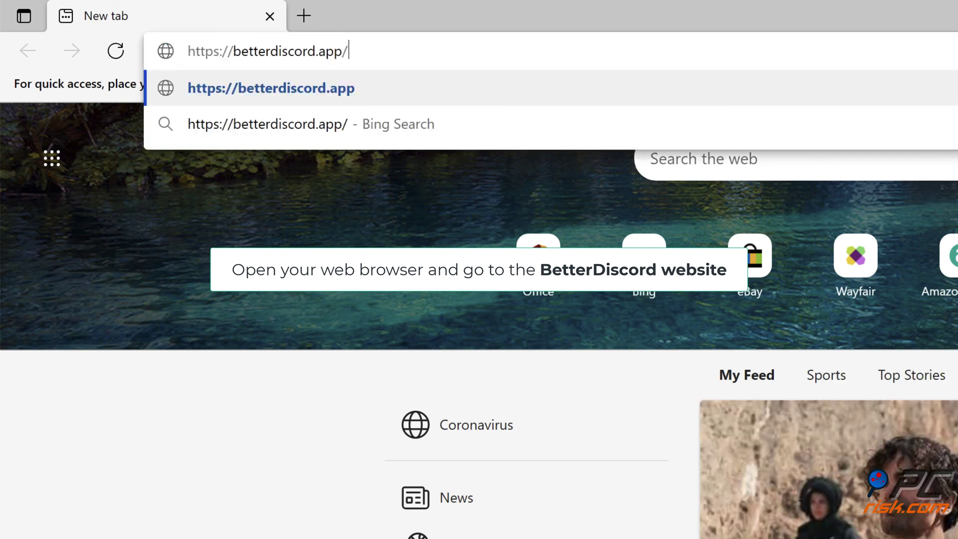
key("Return")
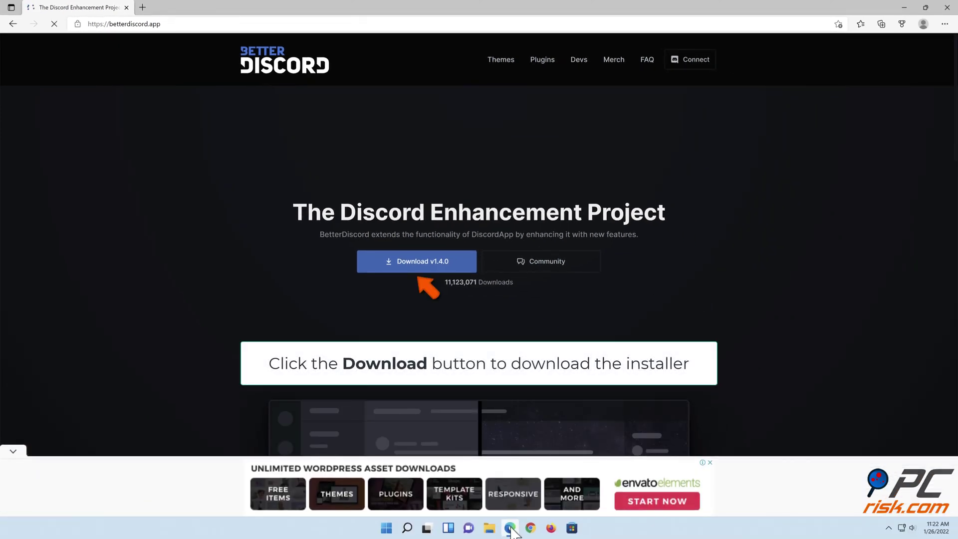
left_click(421, 272)
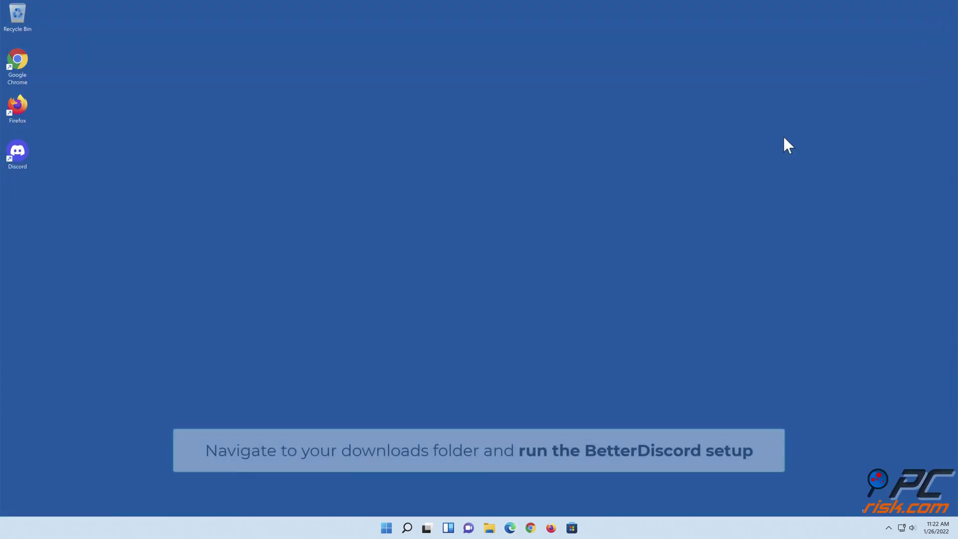
Run BetterDiscord-Windows from the Downloads folder in File Explorer and close the folder window.
left_click(490, 528)
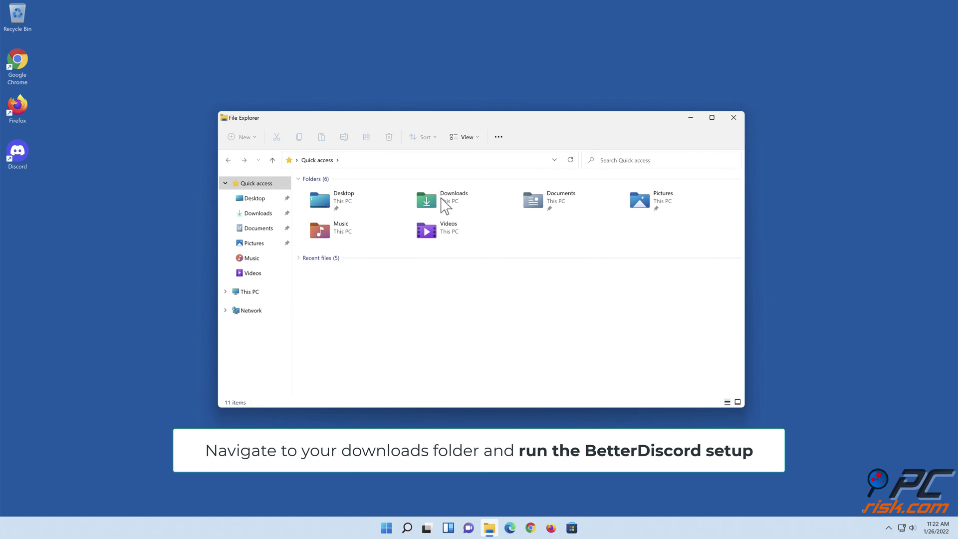
double_click(446, 205)
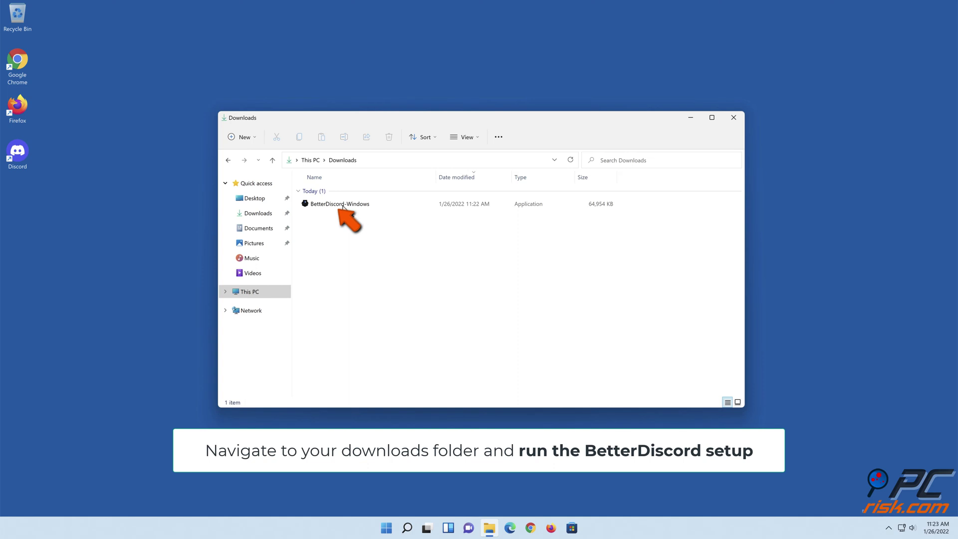
double_click(342, 204)
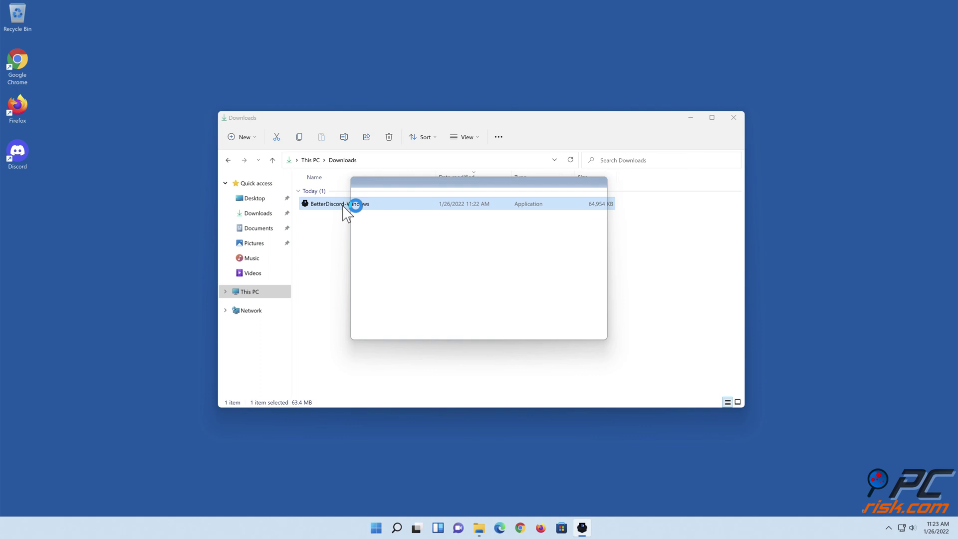
left_click(733, 117)
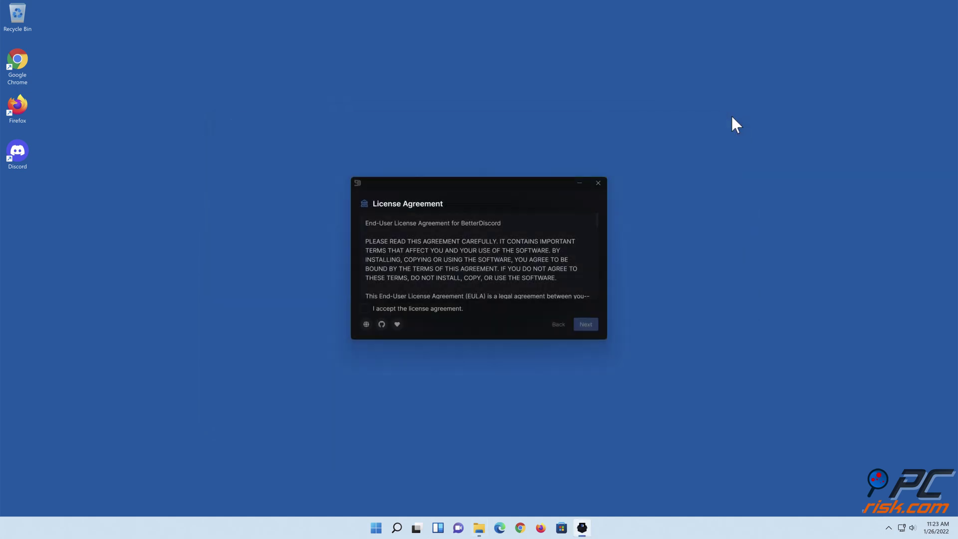
Accept the BetterDiscord license agreement and choose Uninstall BetterDiscord as the installer's action.
left_click(365, 309)
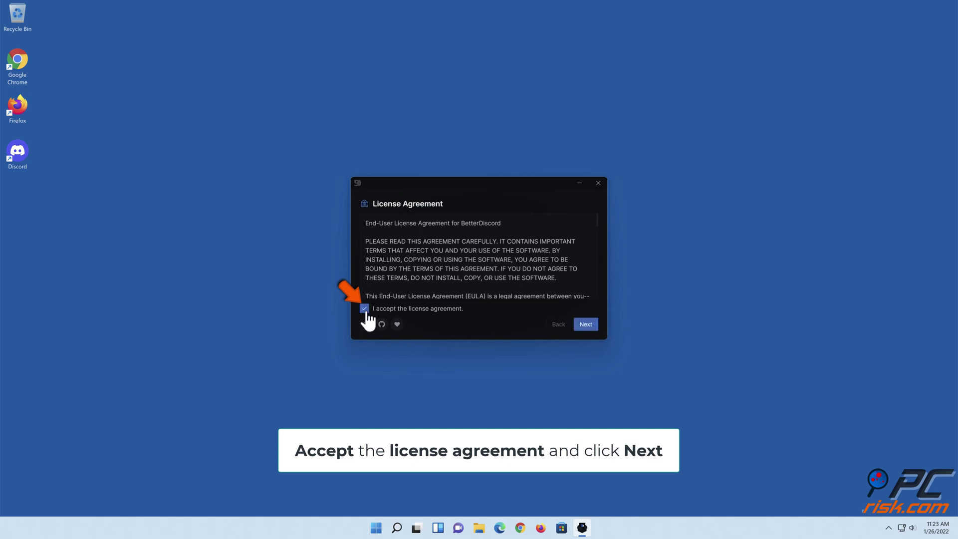
left_click(585, 331)
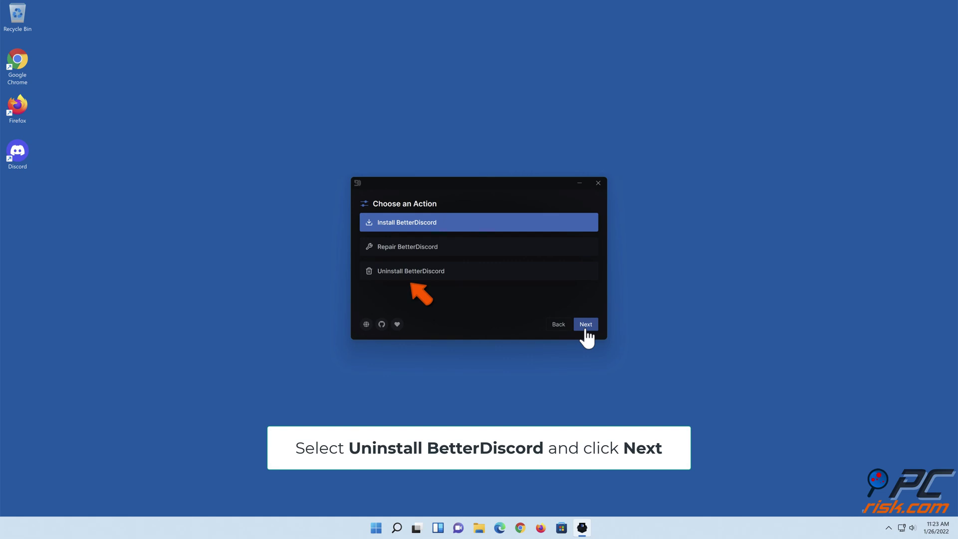
left_click(415, 278)
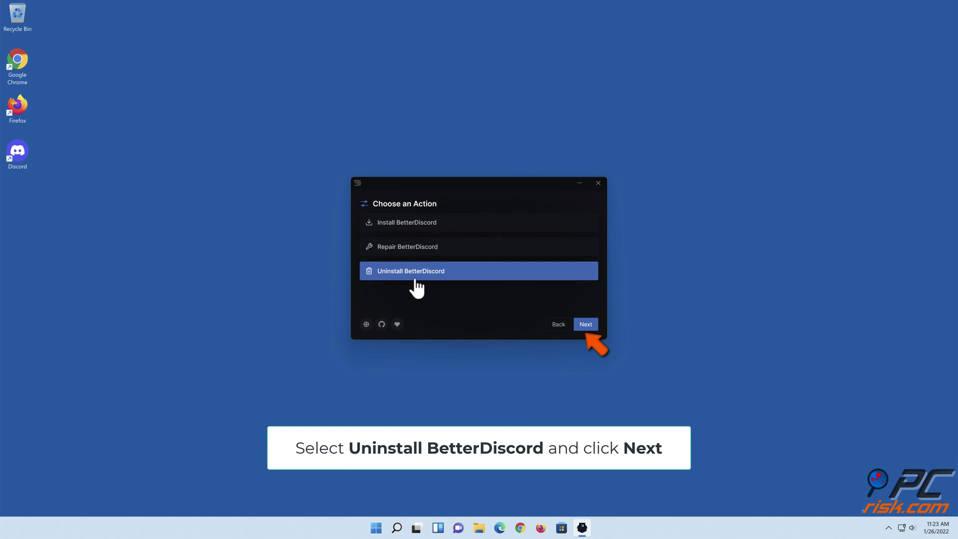
left_click(586, 330)
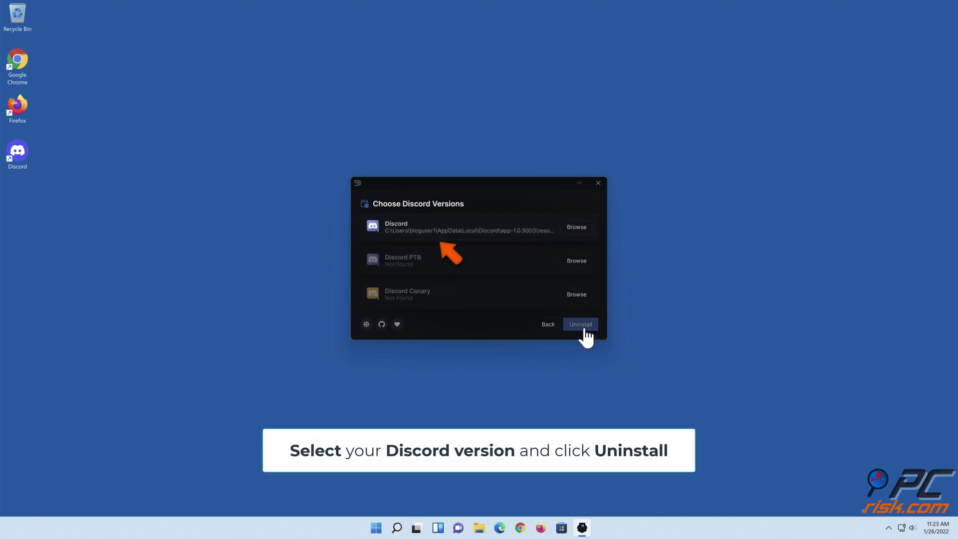
Uninstall BetterDiscord from the standard Discord version, then close the relaunched Discord window and the installer.
left_click(444, 239)
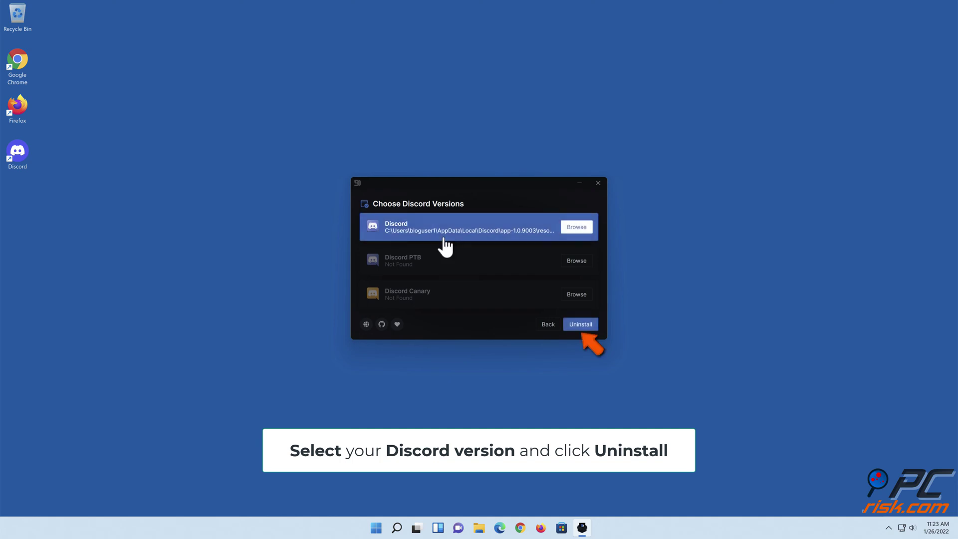
left_click(580, 327)
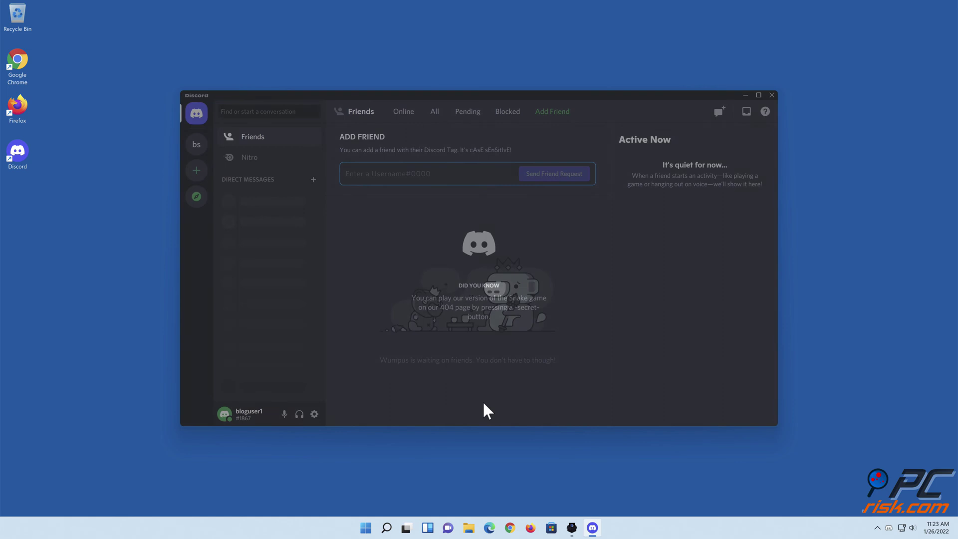
left_click(772, 95)
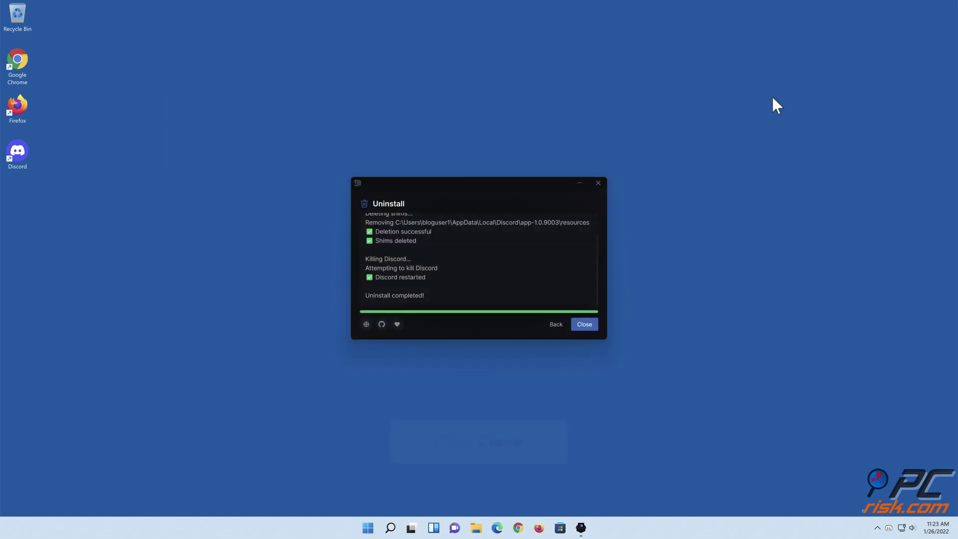
left_click(586, 327)
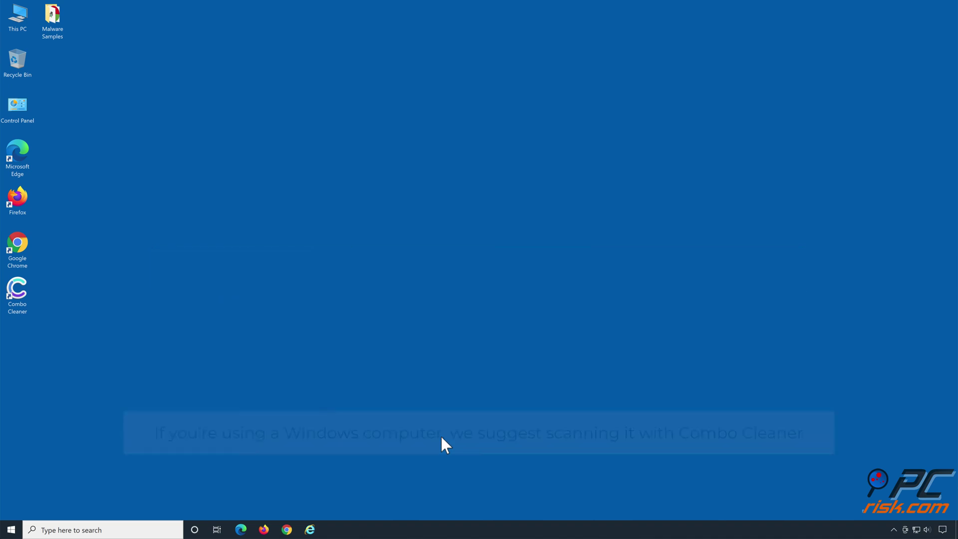
Open Combo Cleaner, run a Quick Scan and move all detected threats to quarantine.
double_click(21, 299)
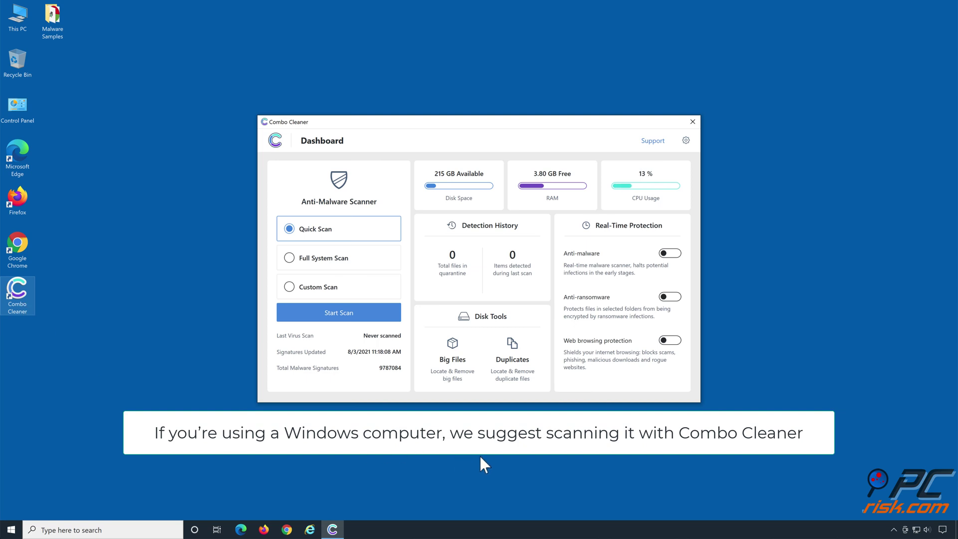
left_click(342, 325)
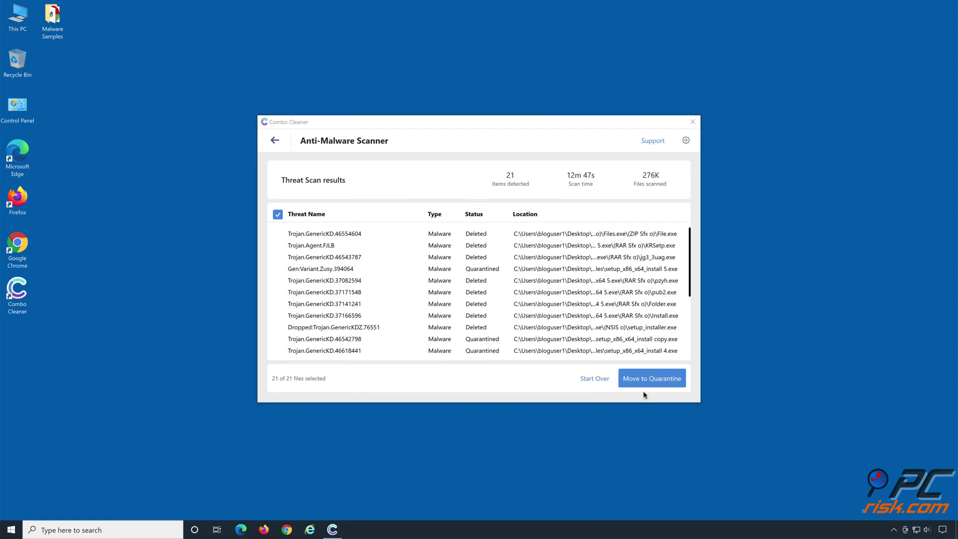
left_click(651, 383)
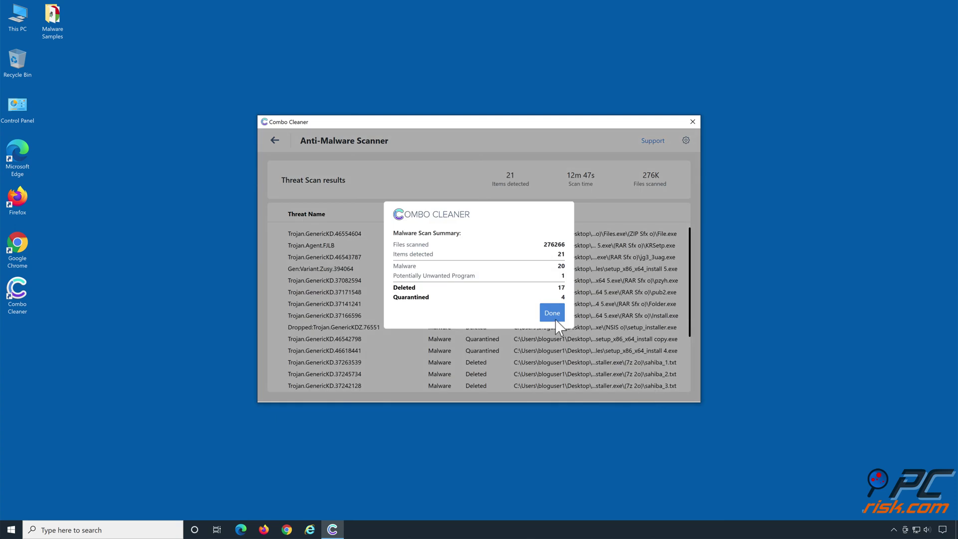
left_click(555, 319)
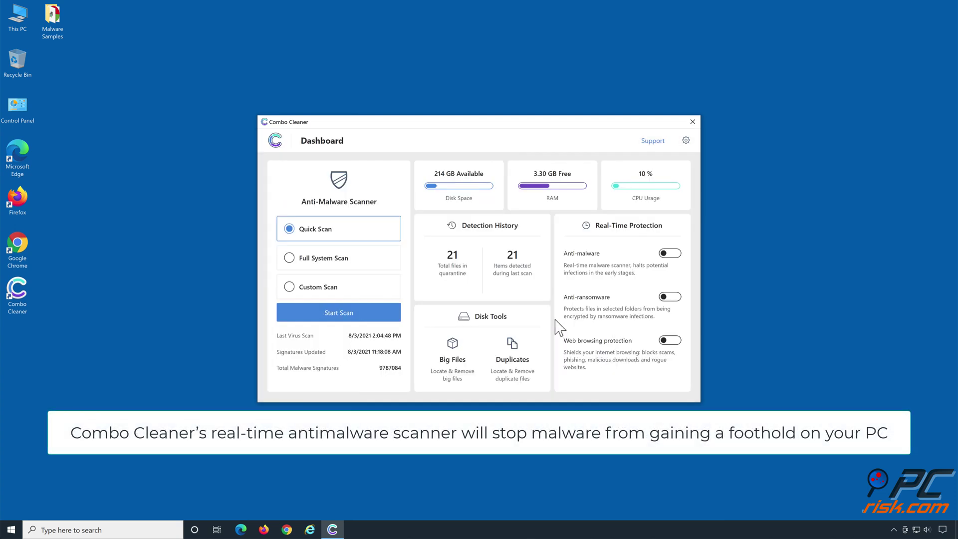
Enable real-time anti-malware and anti-ransomware protection, with the Documents folder from Libraries as a protected folder, and return to the Dashboard.
left_click(670, 255)
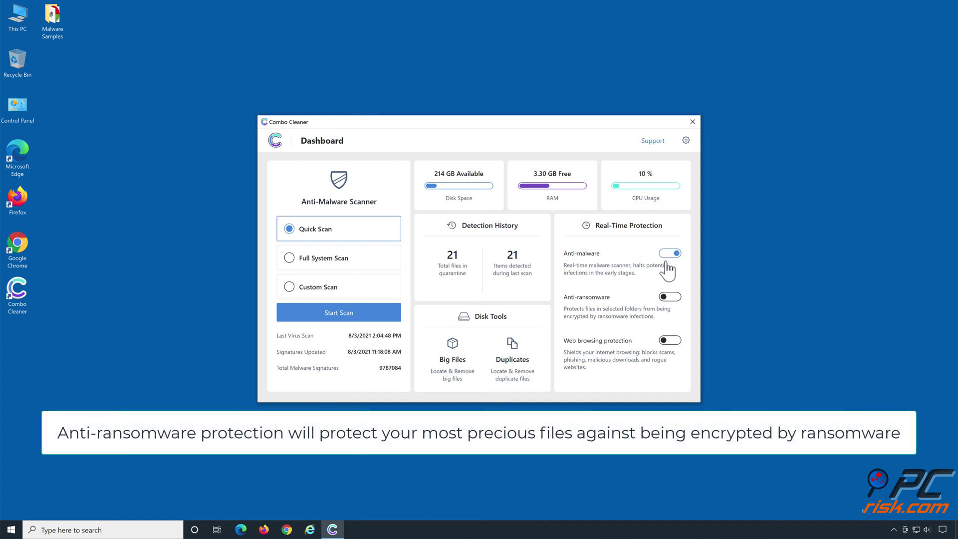
left_click(670, 302)
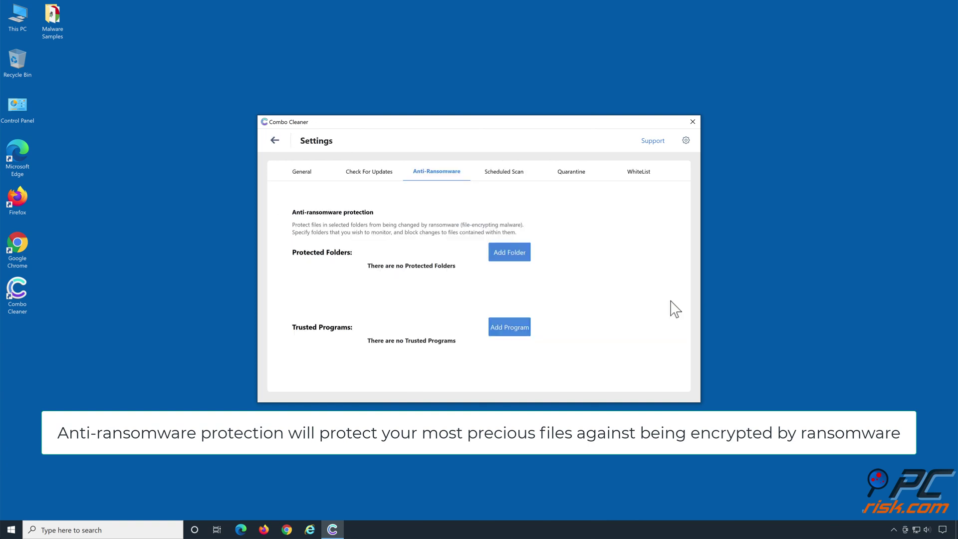
left_click(509, 261)
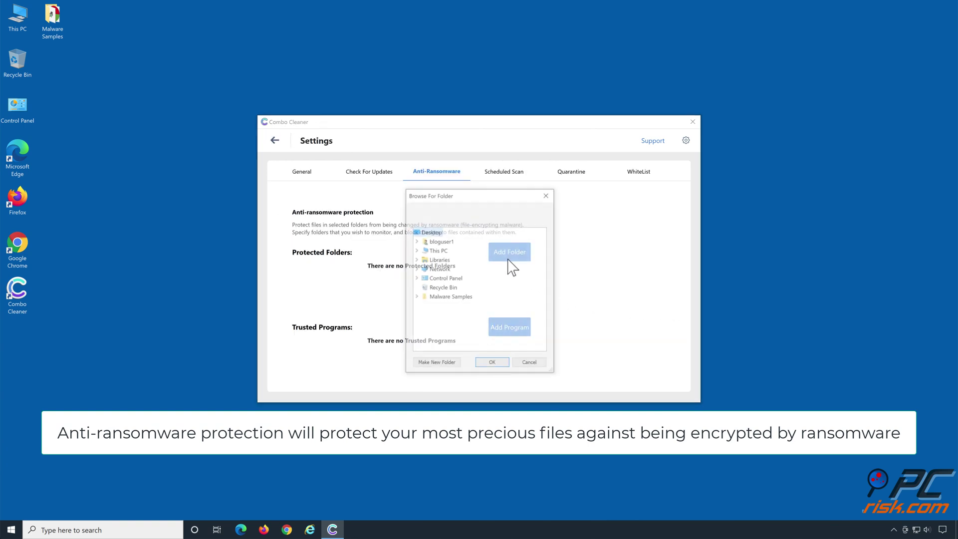
left_click(416, 260)
left_click(451, 279)
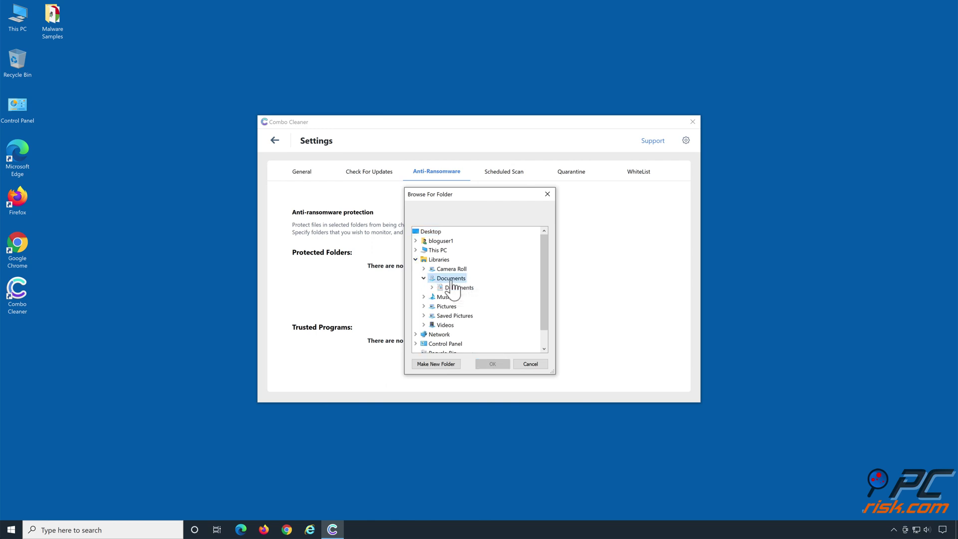
left_click(454, 288)
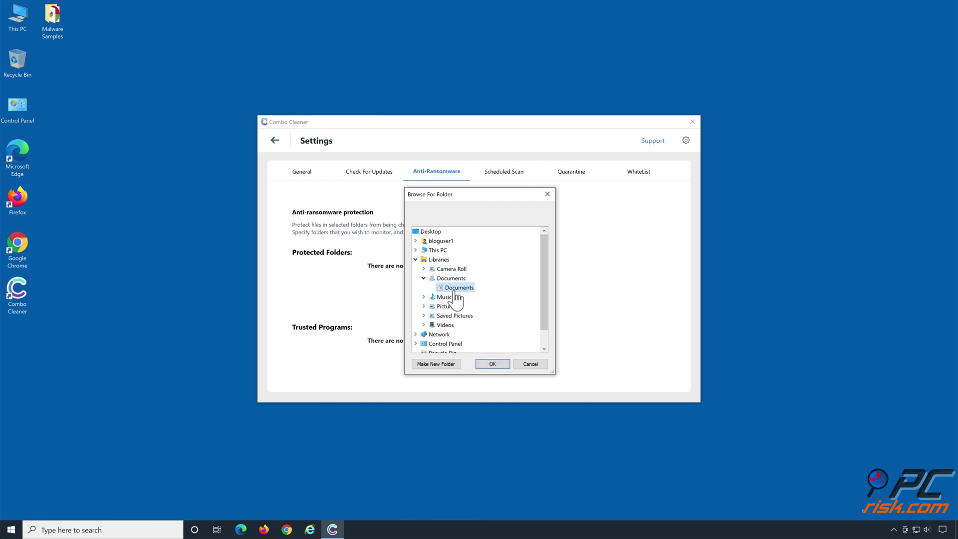
left_click(493, 363)
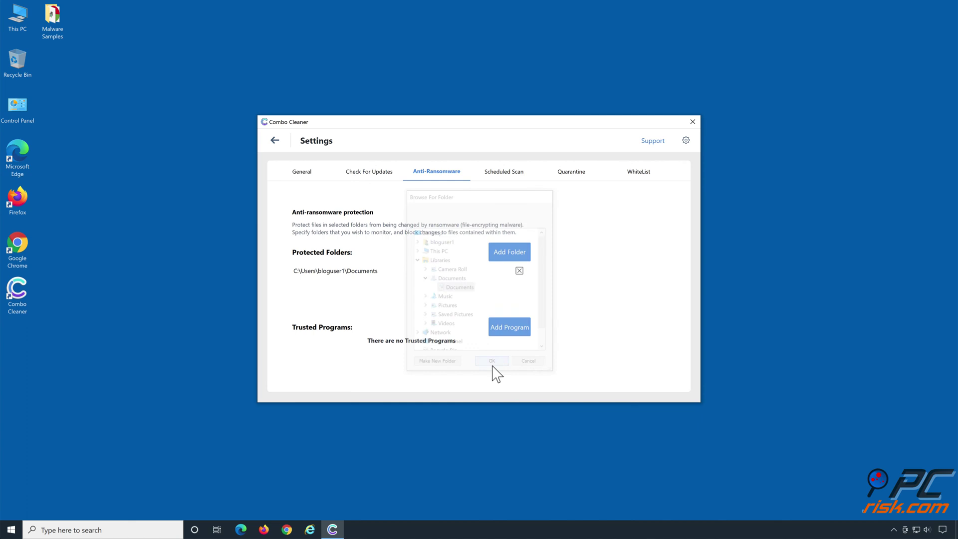
left_click(275, 141)
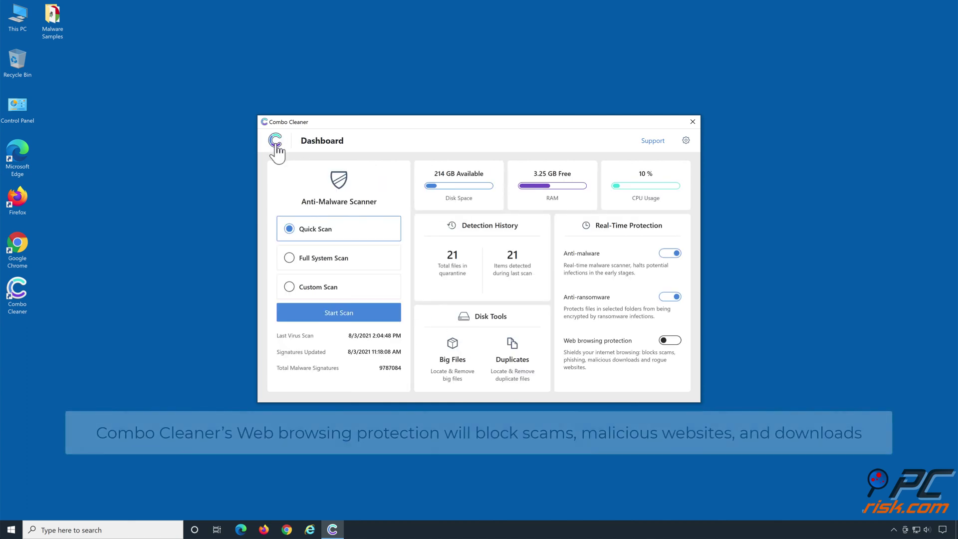